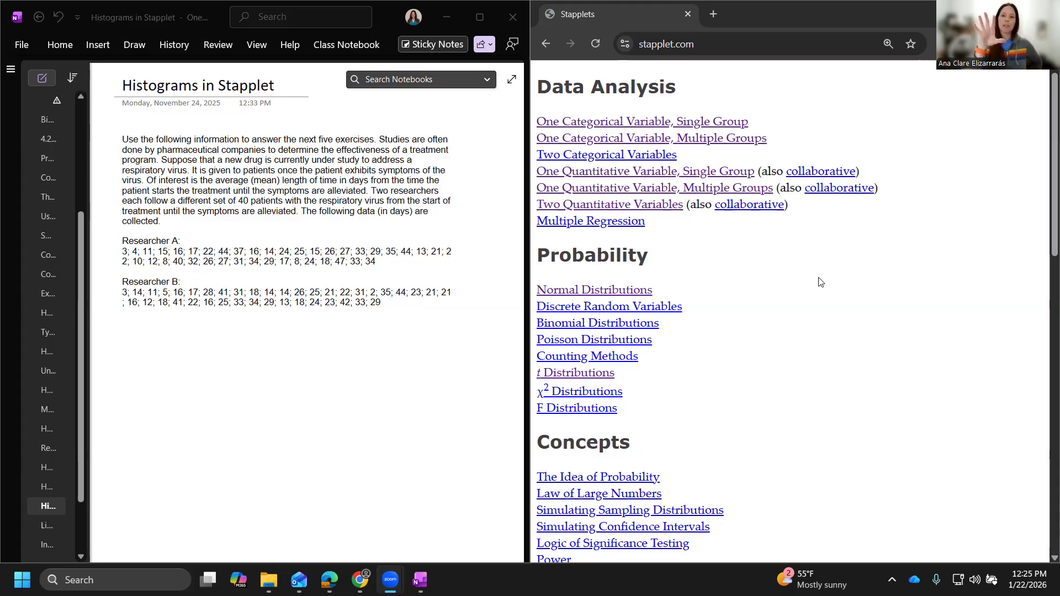
Open the One Quantitative Variable, Single Group applet from the Data Analysis list.
scroll(820, 282, down, 4)
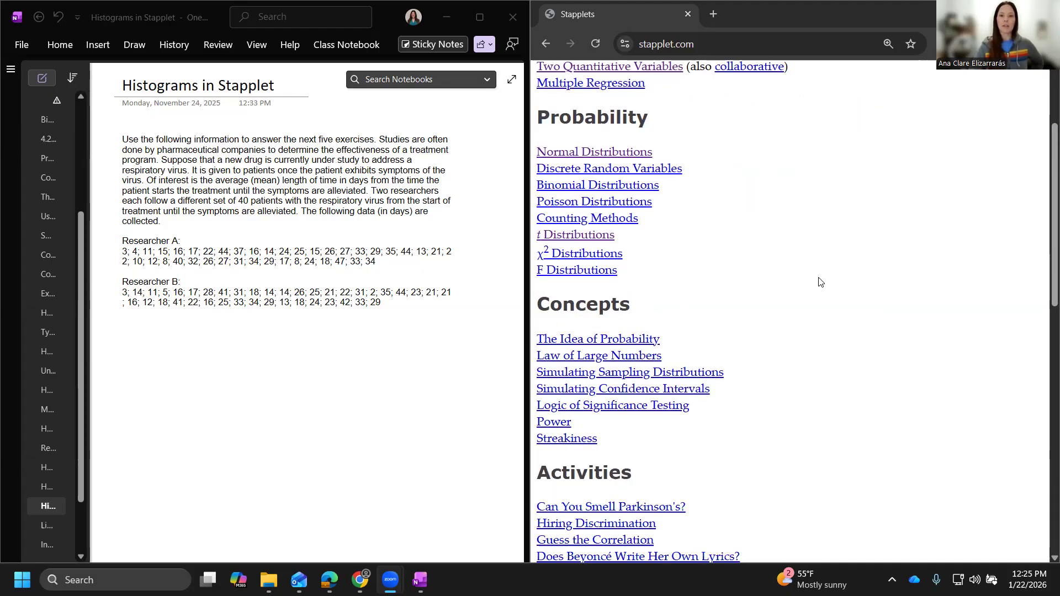
scroll(820, 282, down, 4)
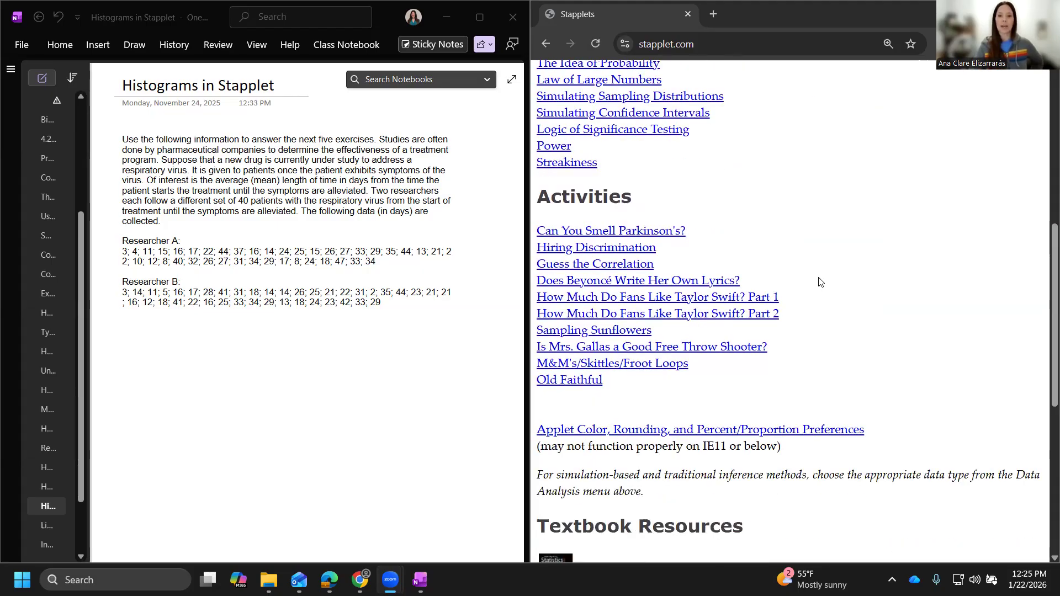
scroll(820, 282, up, 8)
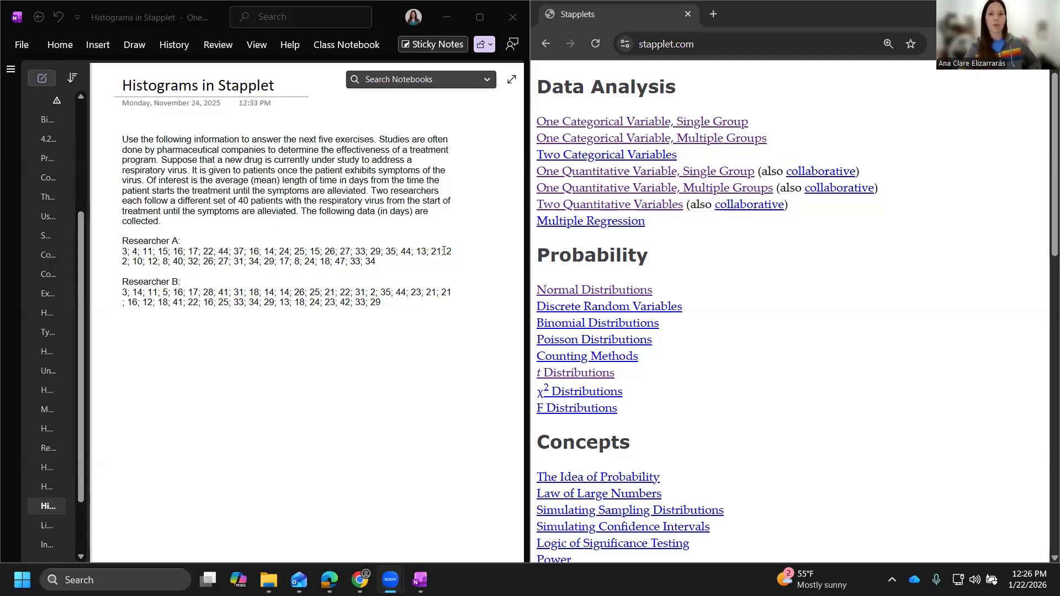
click(701, 176)
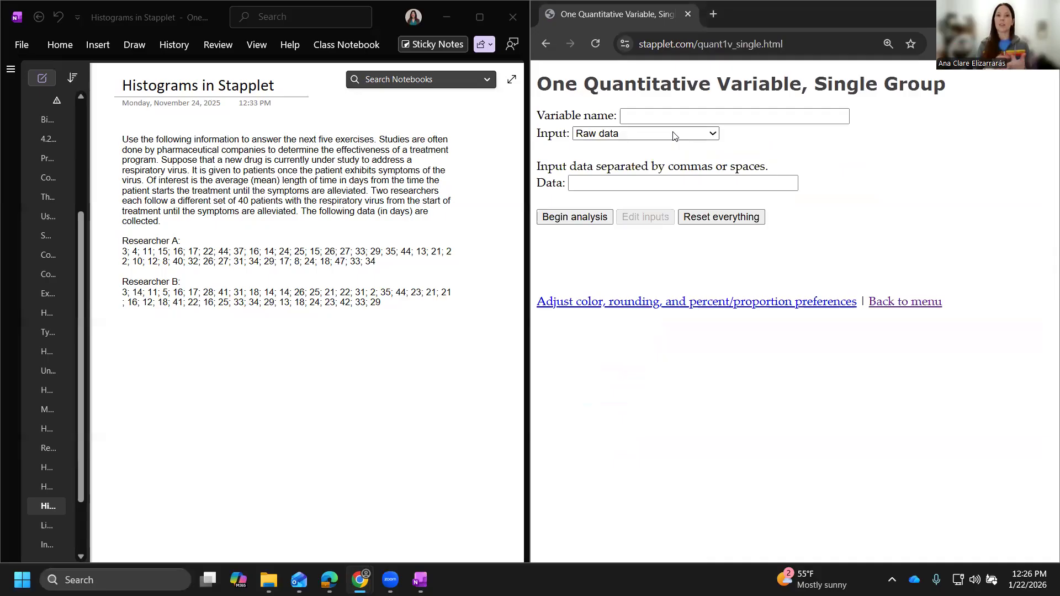
Name the variable "Researcher A's Data in Days" and choose Raw data as the input type.
click(646, 117)
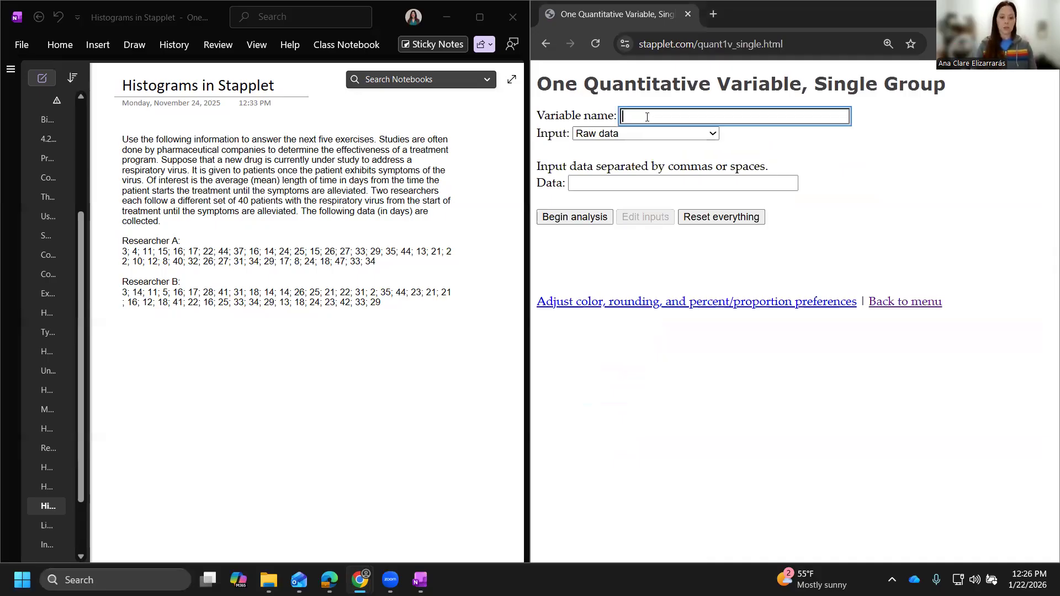
text(Researcher)
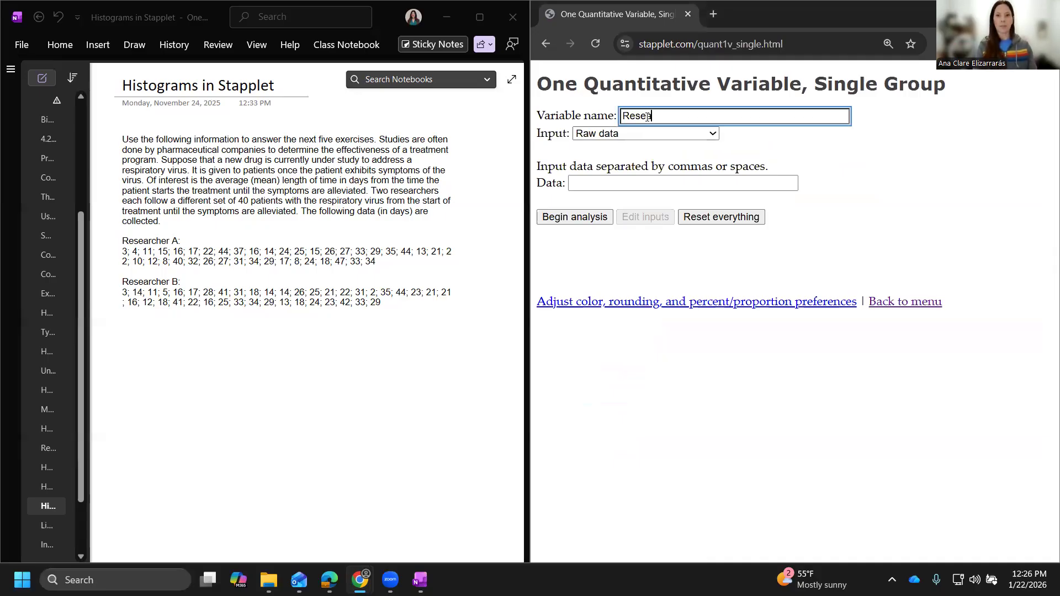
text( A)
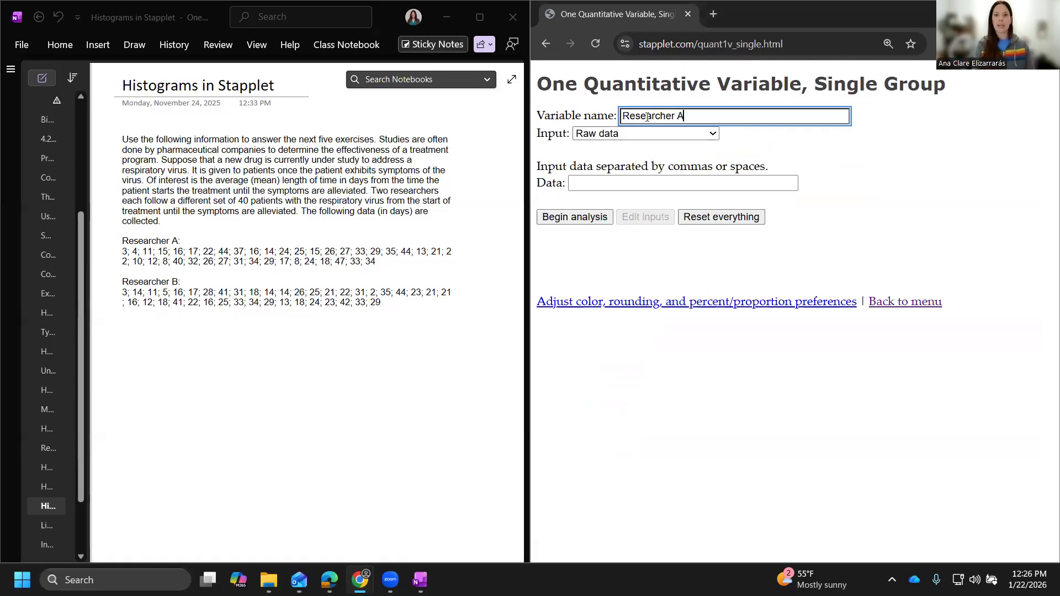
text('s Data in Days)
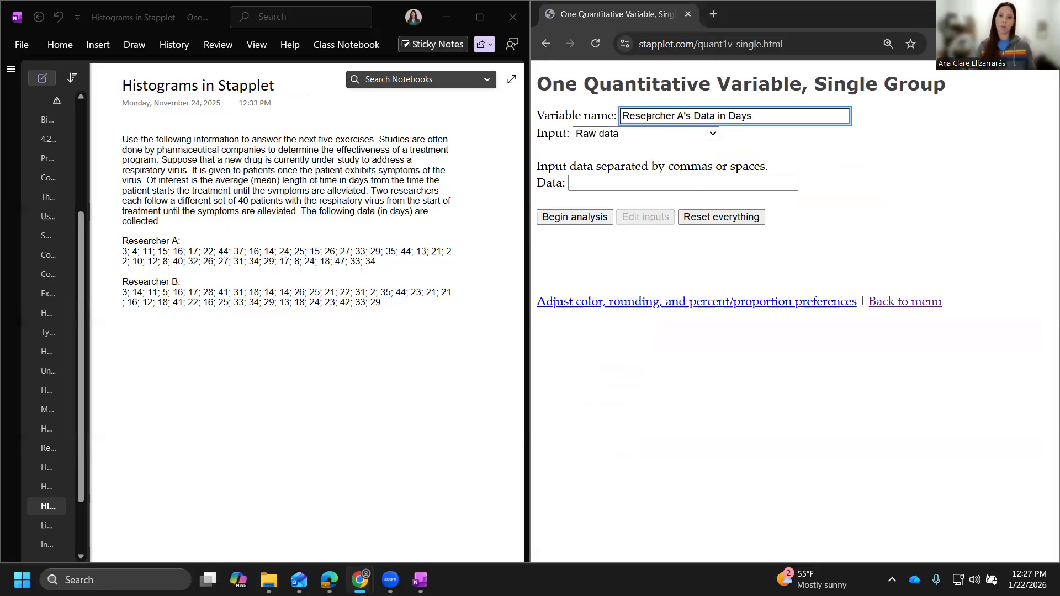
click(601, 134)
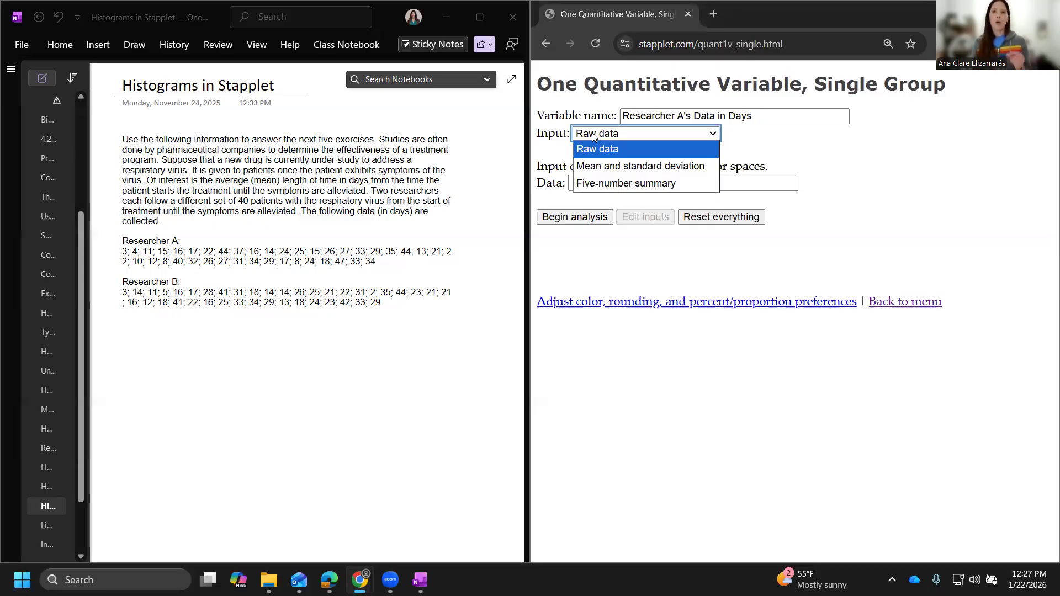
click(595, 149)
Copy Researcher A's data values, without the heading, from the OneNote page and paste them as the applet's data.
click(587, 189)
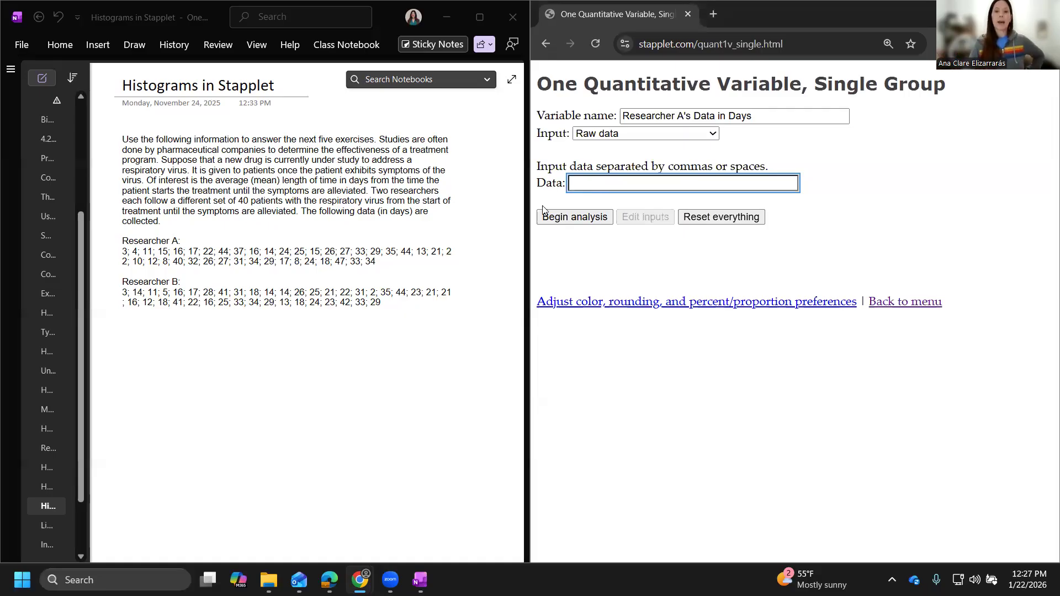
drag(381, 261, 90, 225)
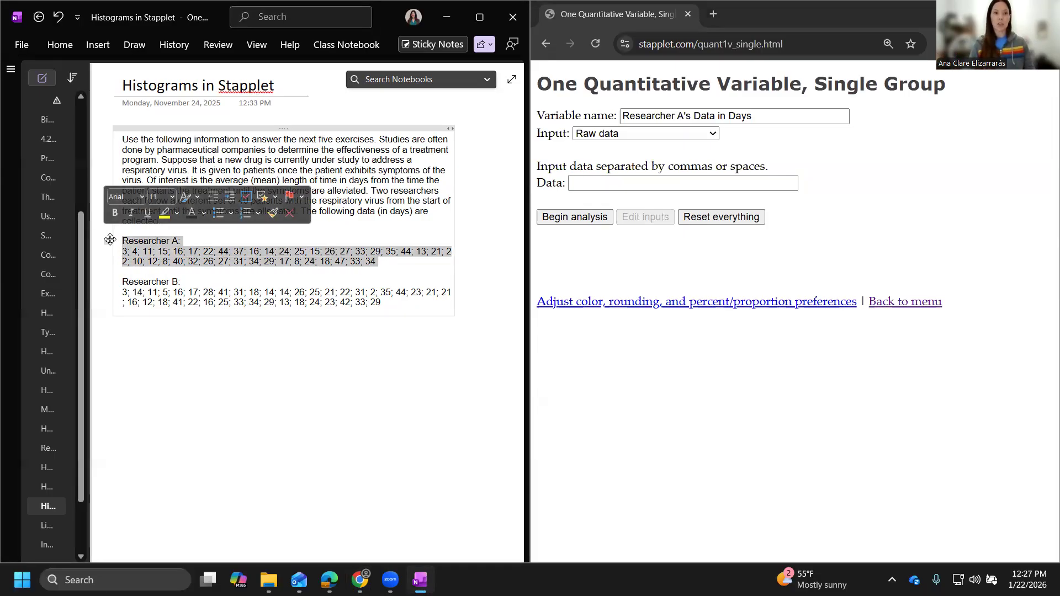
click(391, 263)
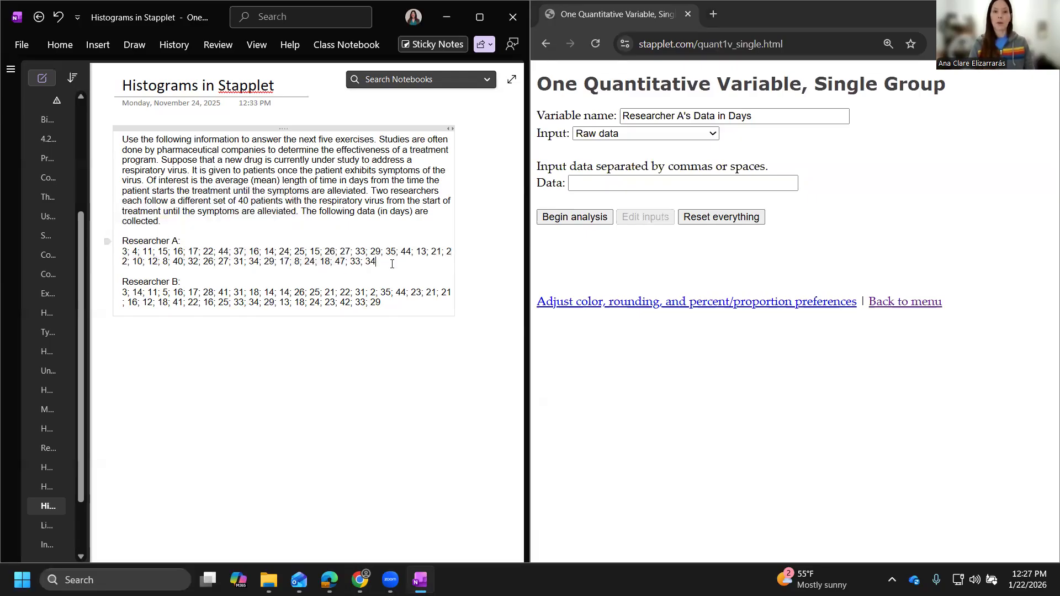
shift+click(122, 251)
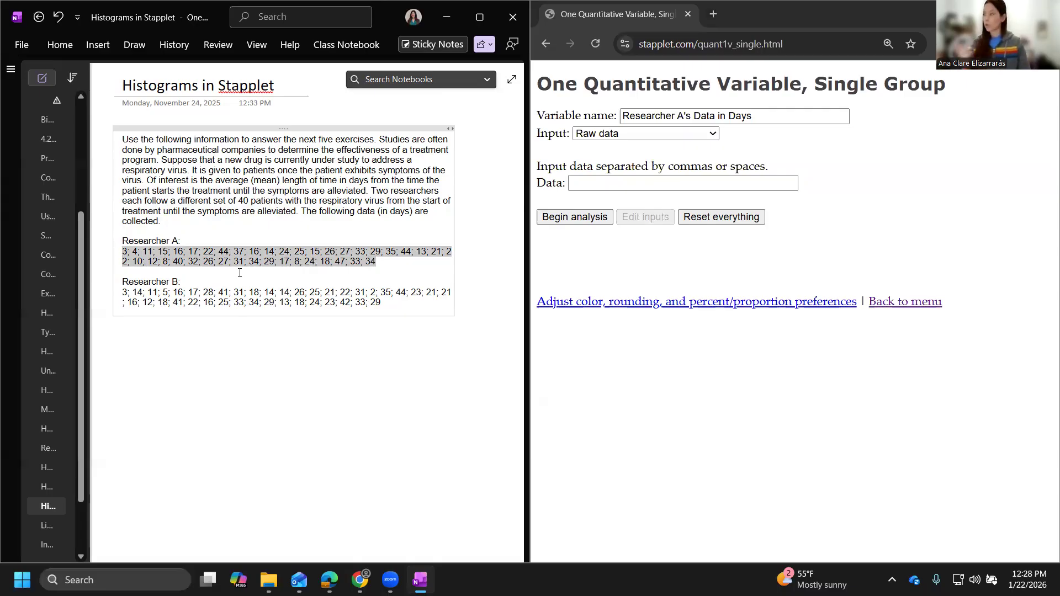
right_click(205, 254)
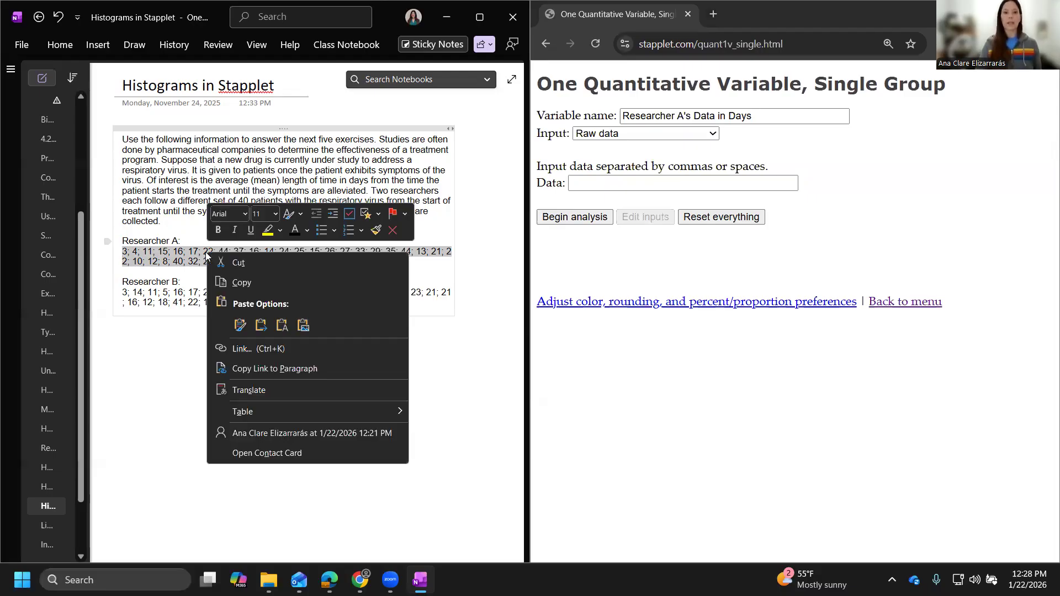
click(239, 282)
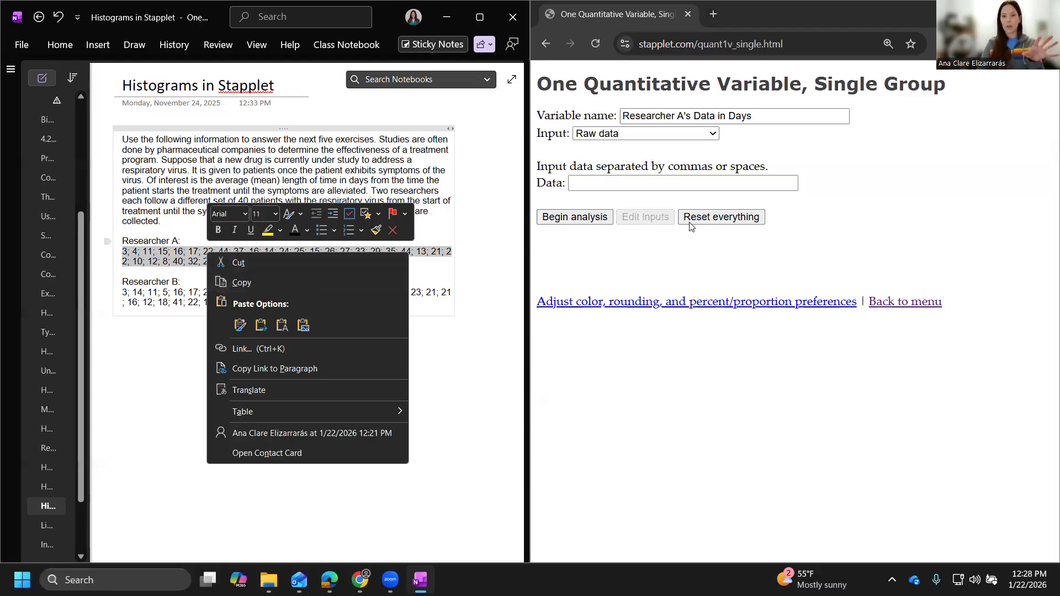
click(625, 181)
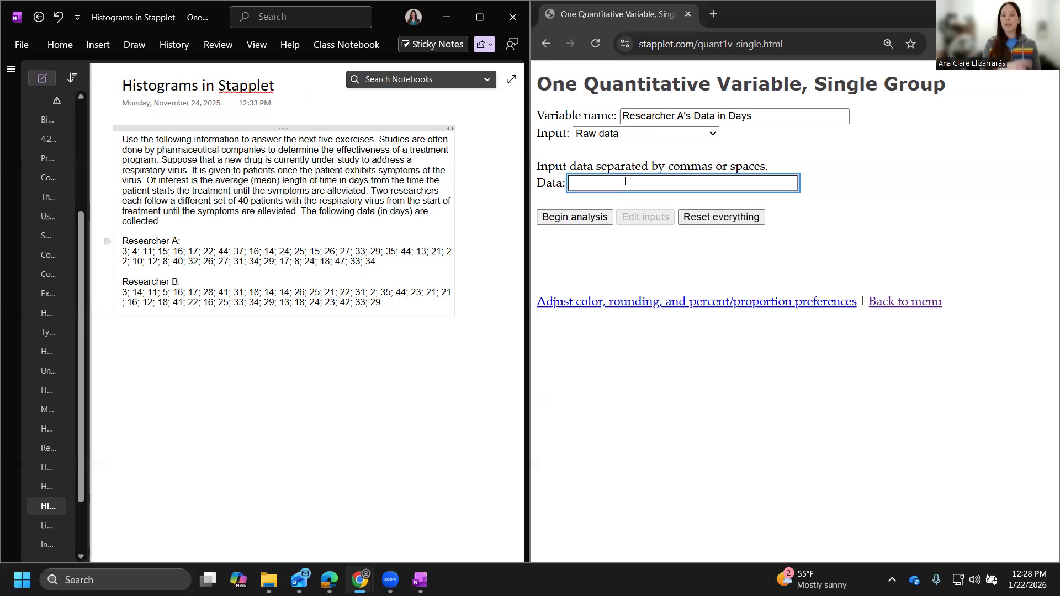
key(ctrl+v)
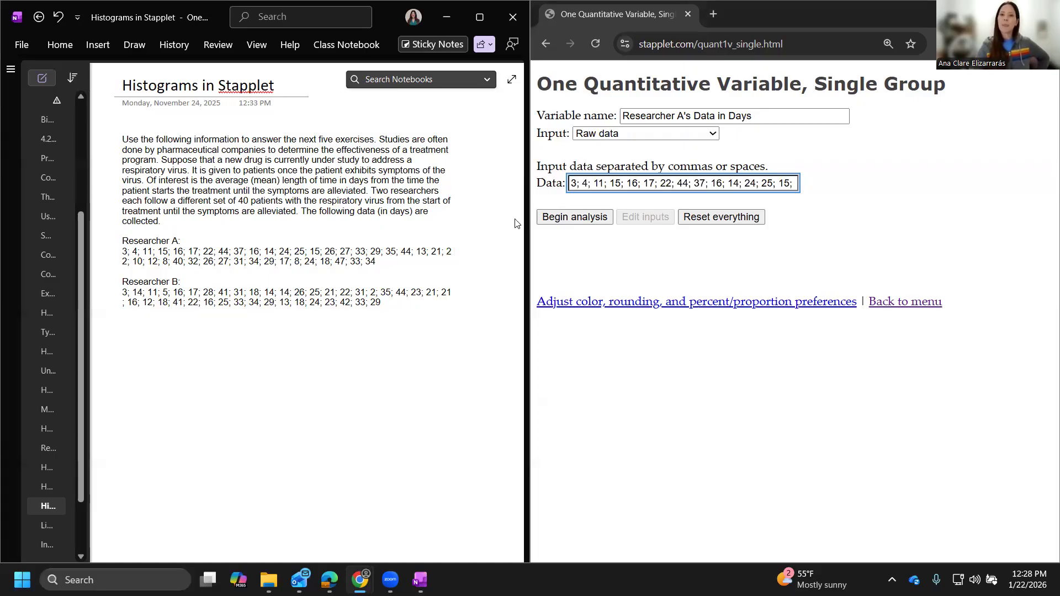
Begin the analysis and enlarge the results in a maximized browser window at 175% zoom.
click(574, 217)
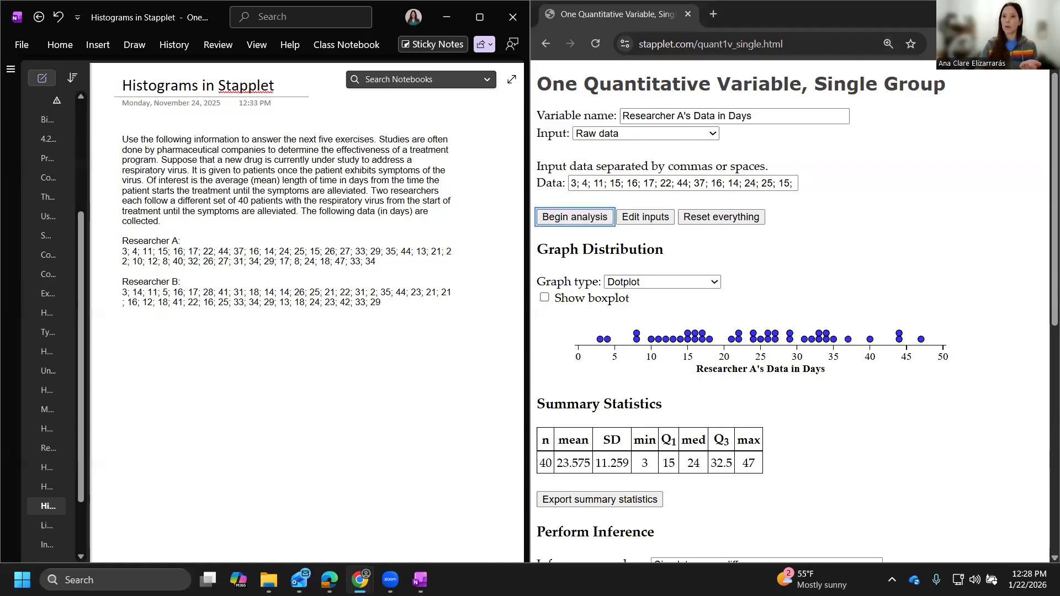
click(1010, 14)
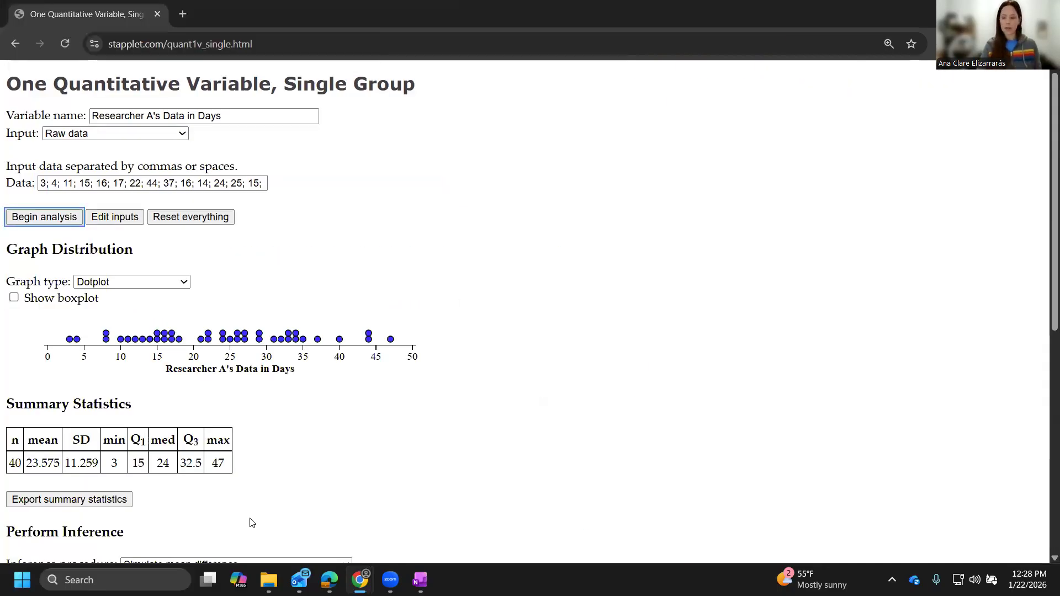
key(ctrl+plus)
key(ctrl+plus)
key(ctrl+plus)
key(ctrl+plus)
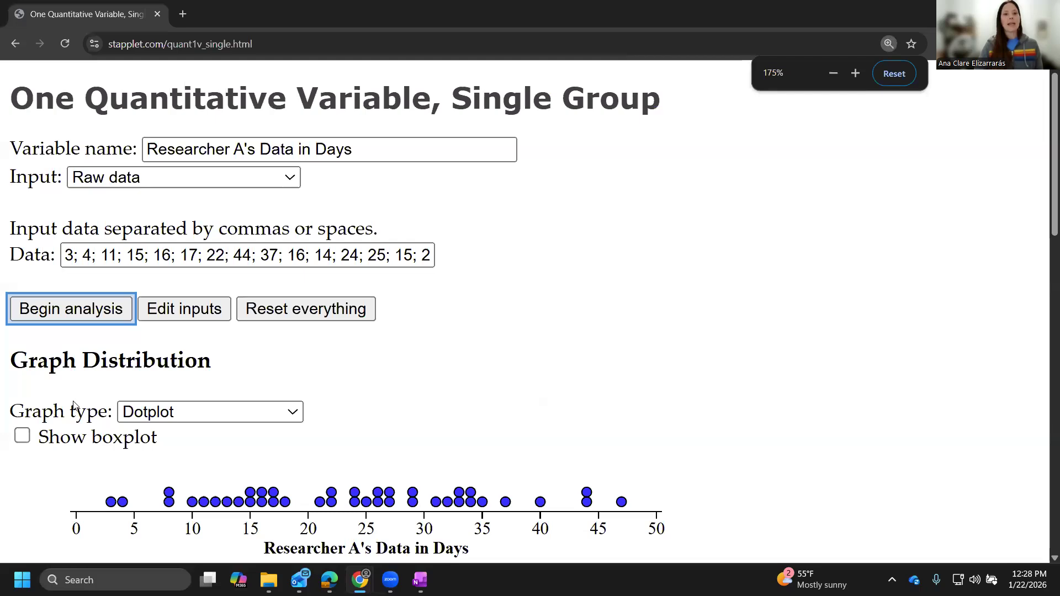
Show the boxplot with the dotplot and switch the graph type to Histogram.
scroll(229, 347, down, 2)
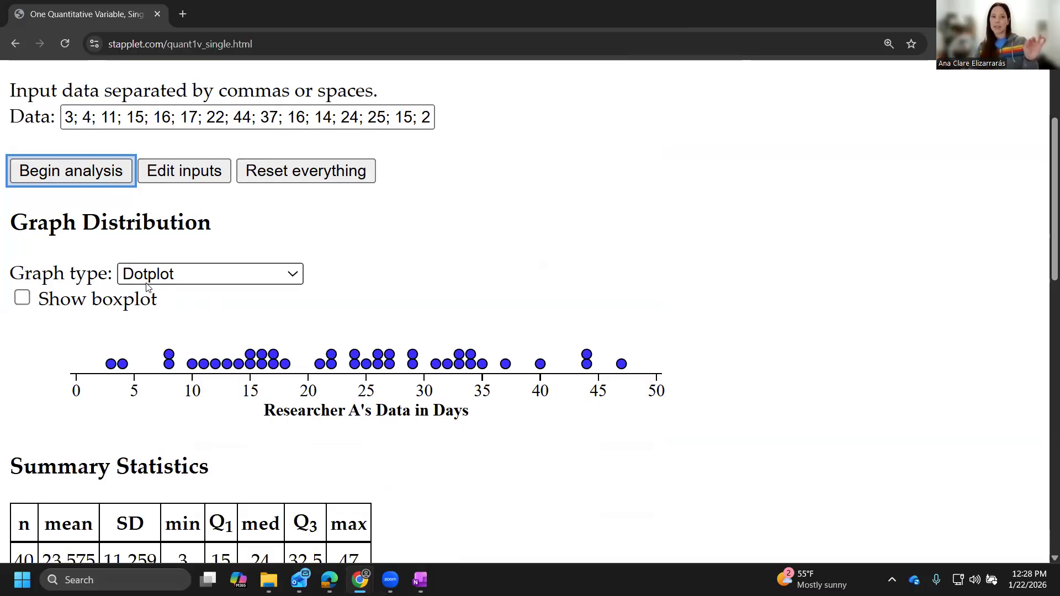
click(81, 305)
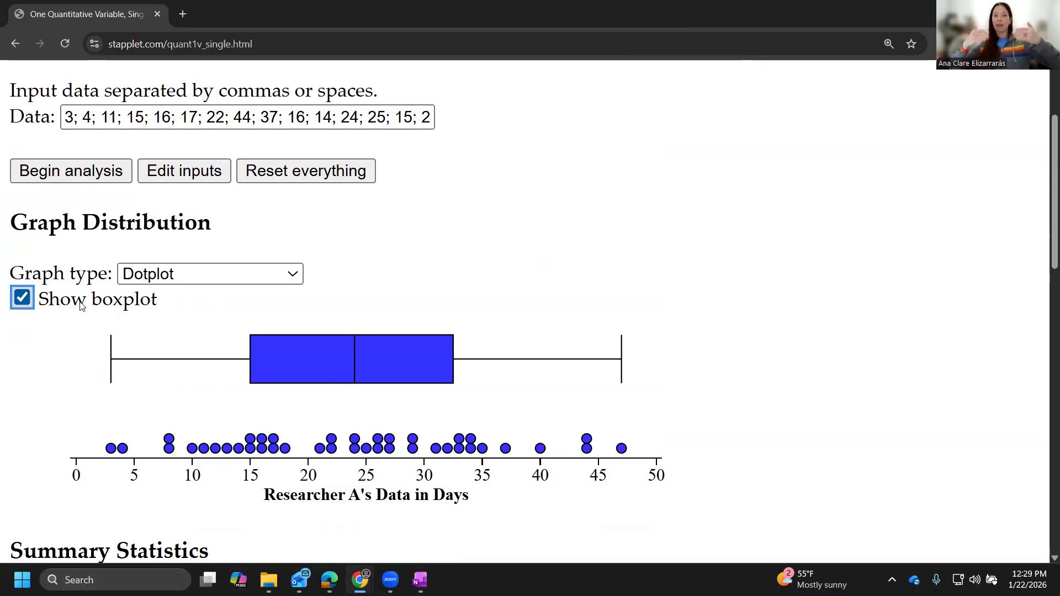
click(209, 279)
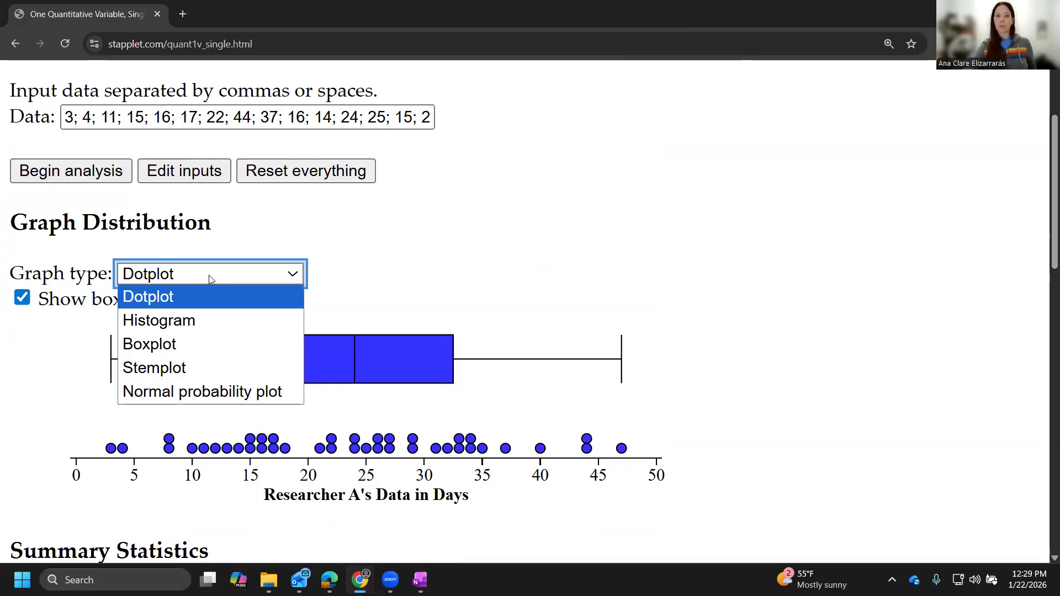
click(195, 319)
Hide the boxplot and reduce the page zoom one level to fit the whole histogram on screen.
scroll(496, 232, down, 1)
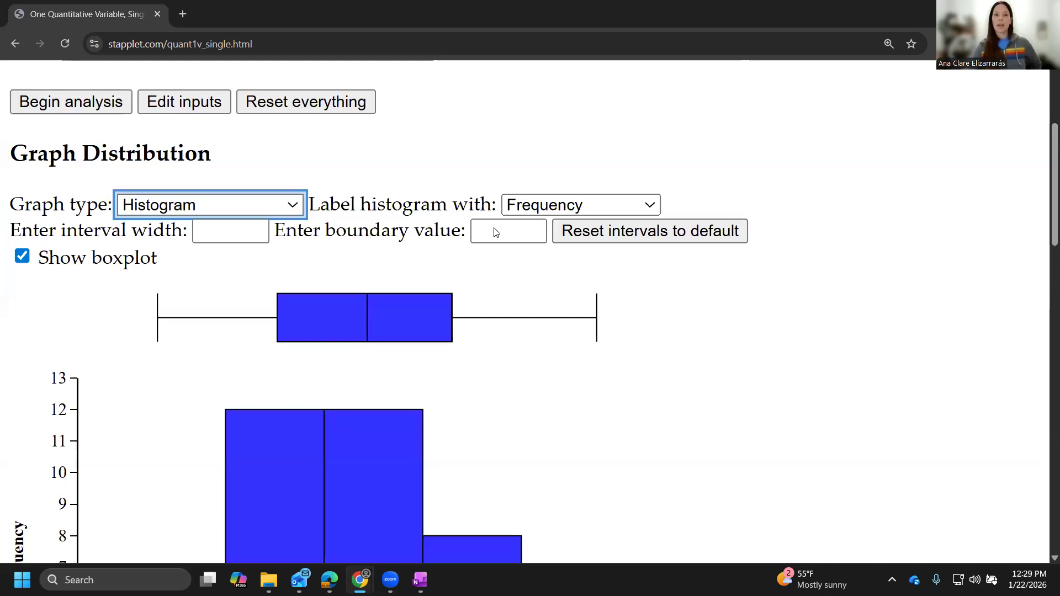
click(22, 256)
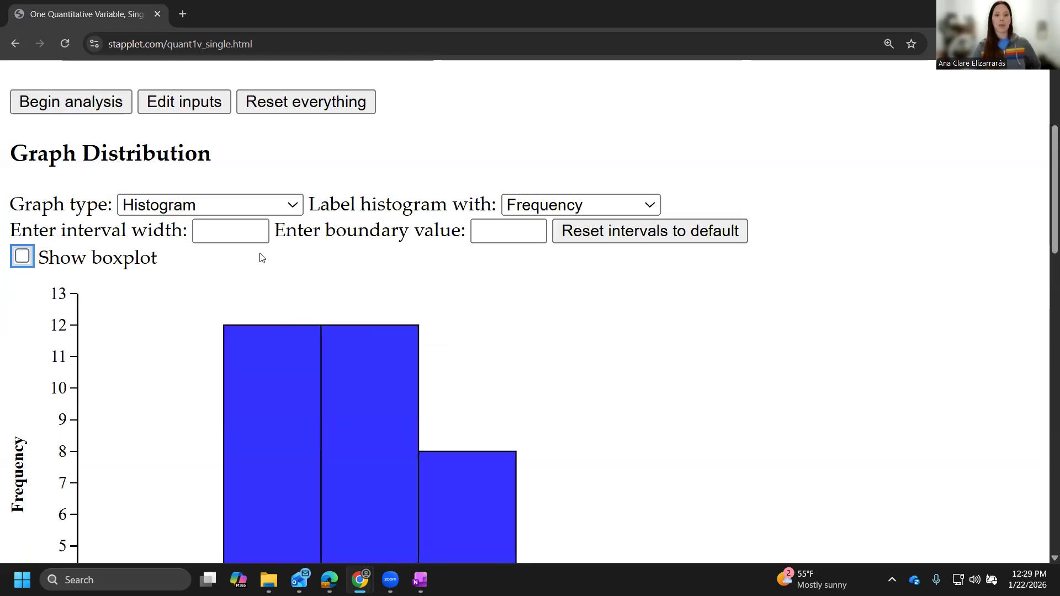
scroll(298, 256, down, 2)
mouse_move(375, 263)
key(ctrl+minus)
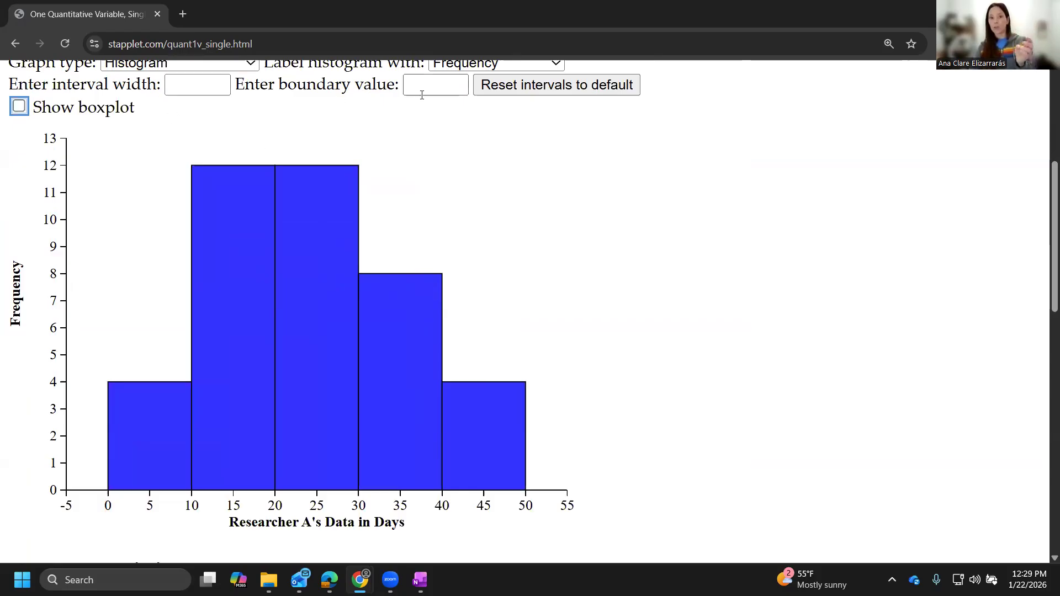
Set the histogram's interval width to 4 and redraw the graph.
click(206, 82)
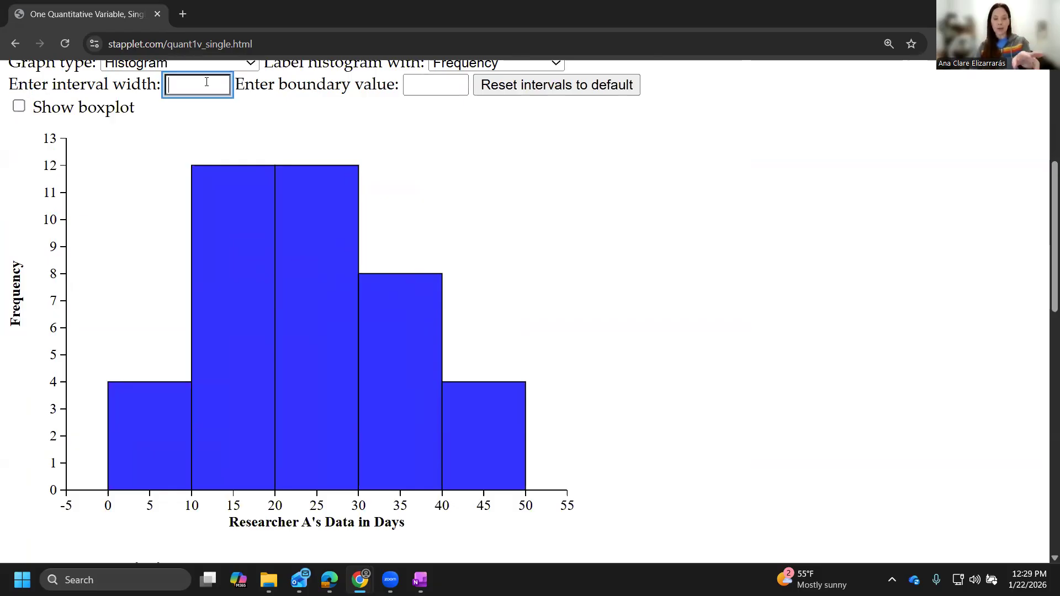
text(4)
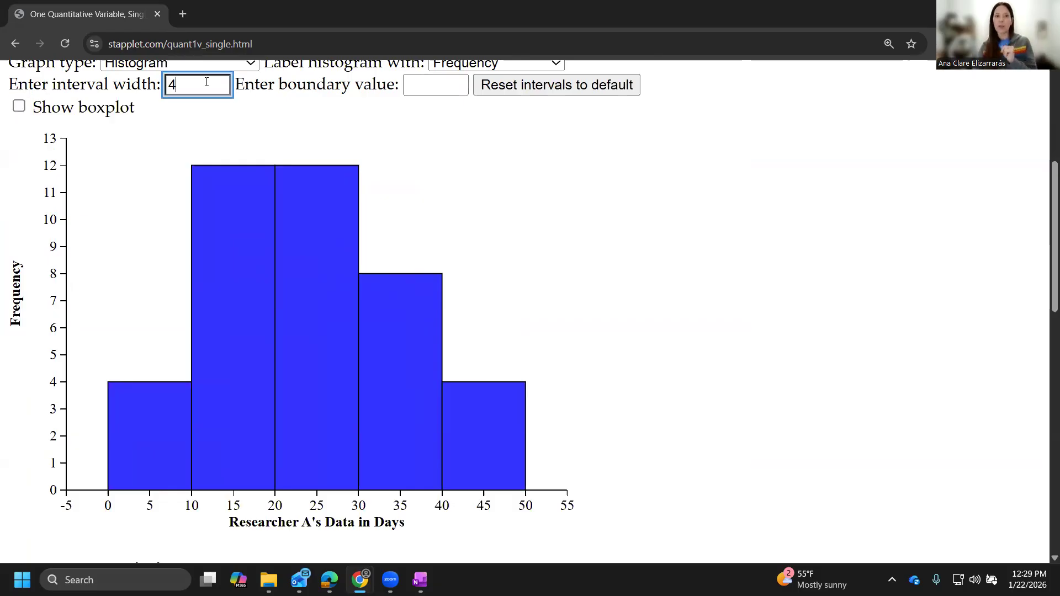
scroll(296, 161, down, 2)
scroll(296, 161, up, 3)
key(Return)
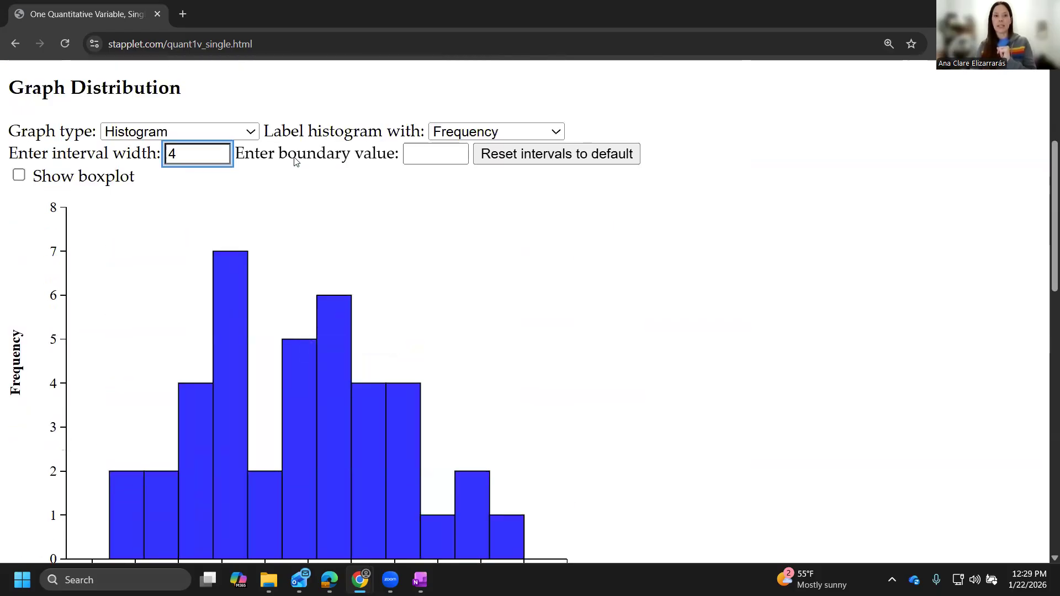
scroll(296, 160, down, 1)
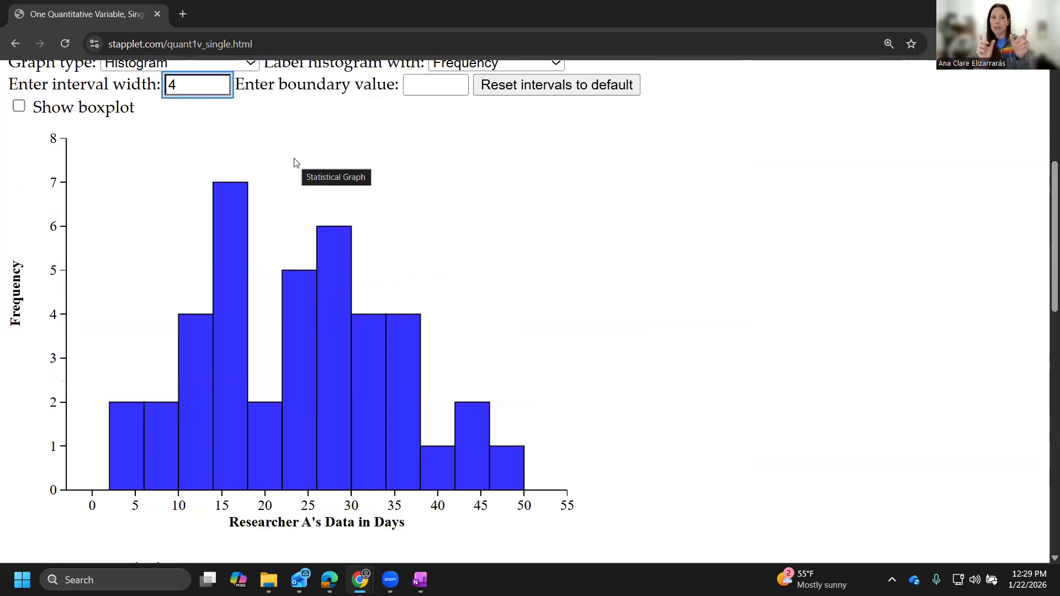
Set the histogram's interval width to 7 and check the interval and frequency of individual bars.
key(BackSpace)
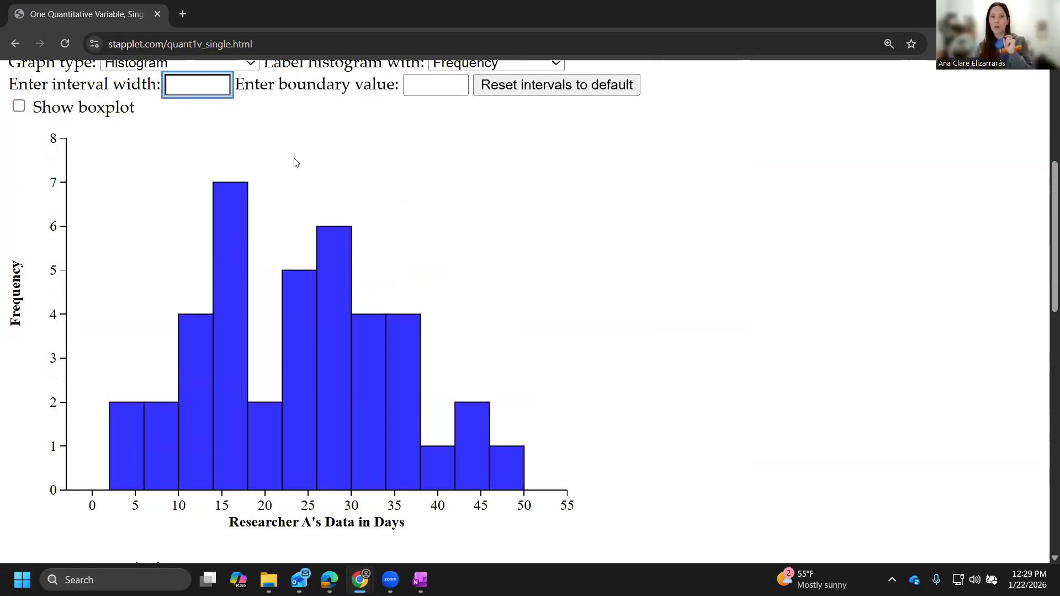
text(7)
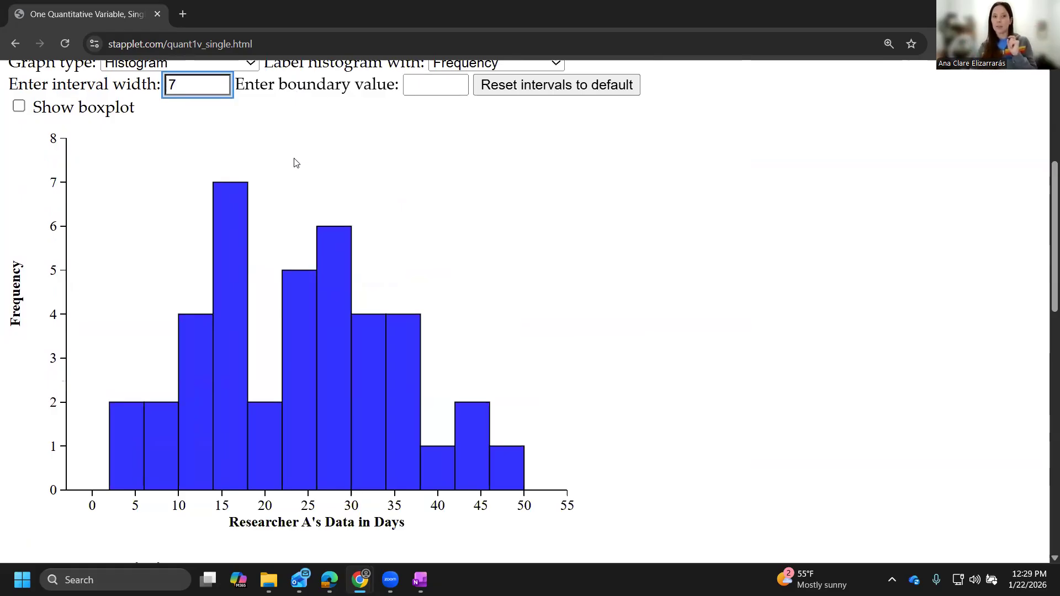
key(Return)
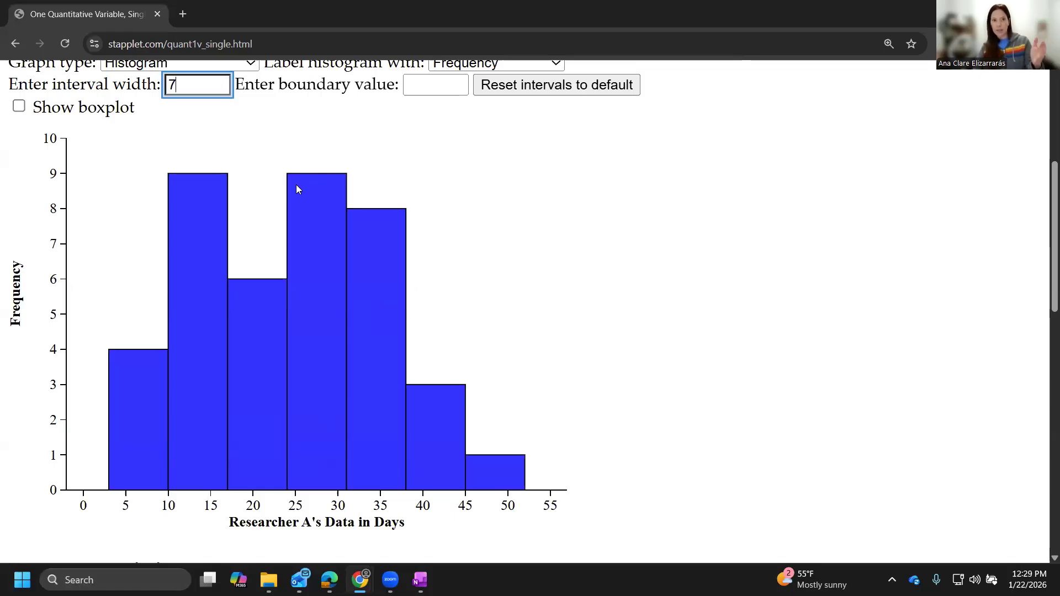
mouse_move(298, 187)
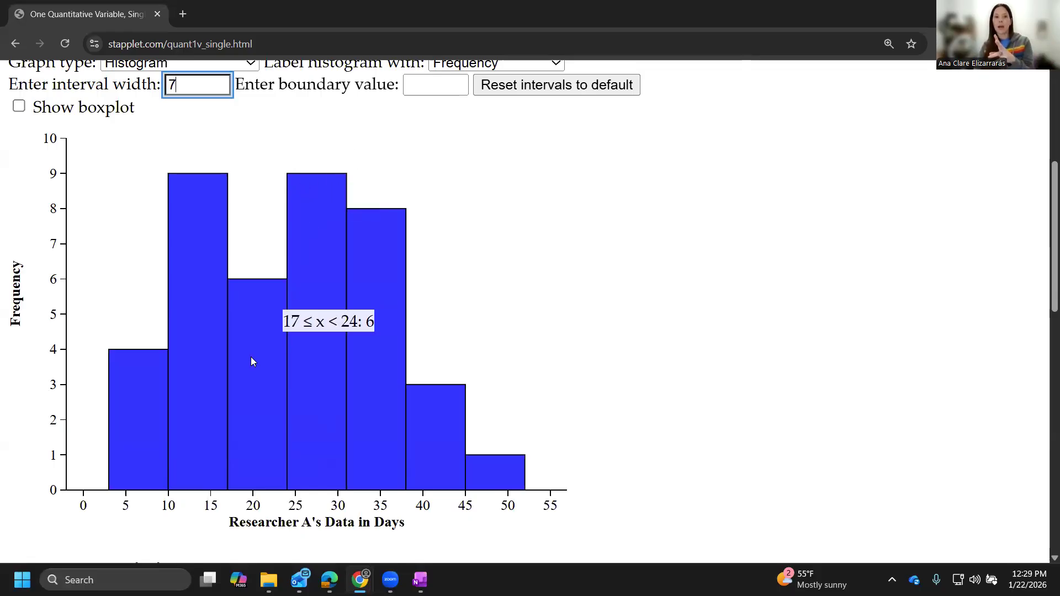
mouse_move(217, 340)
mouse_move(159, 389)
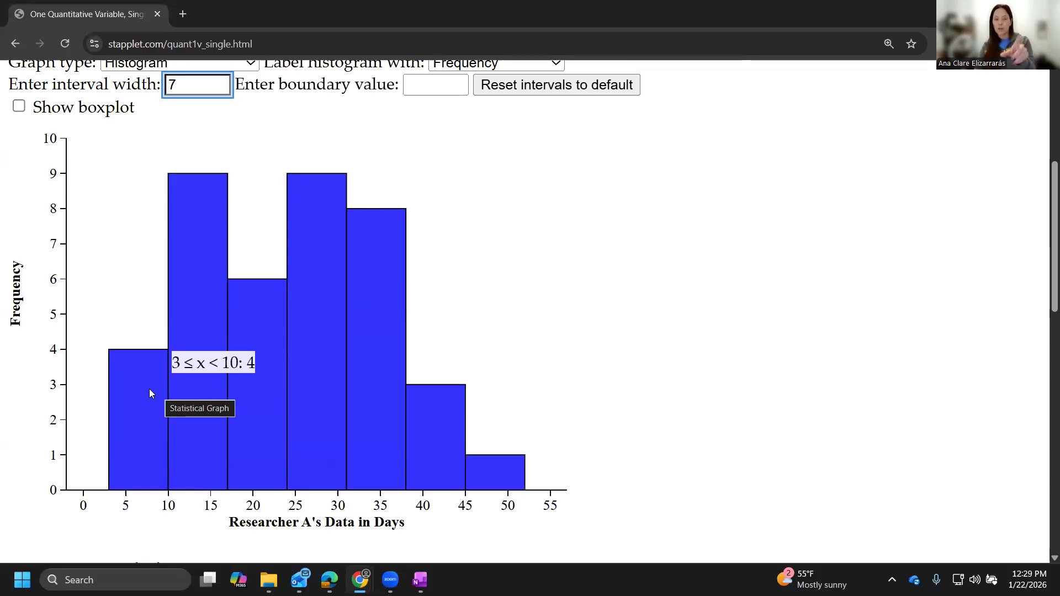
Set the histogram's interval width to 5 and check the interval and frequency of its first few bars.
key(BackSpace)
text(5)
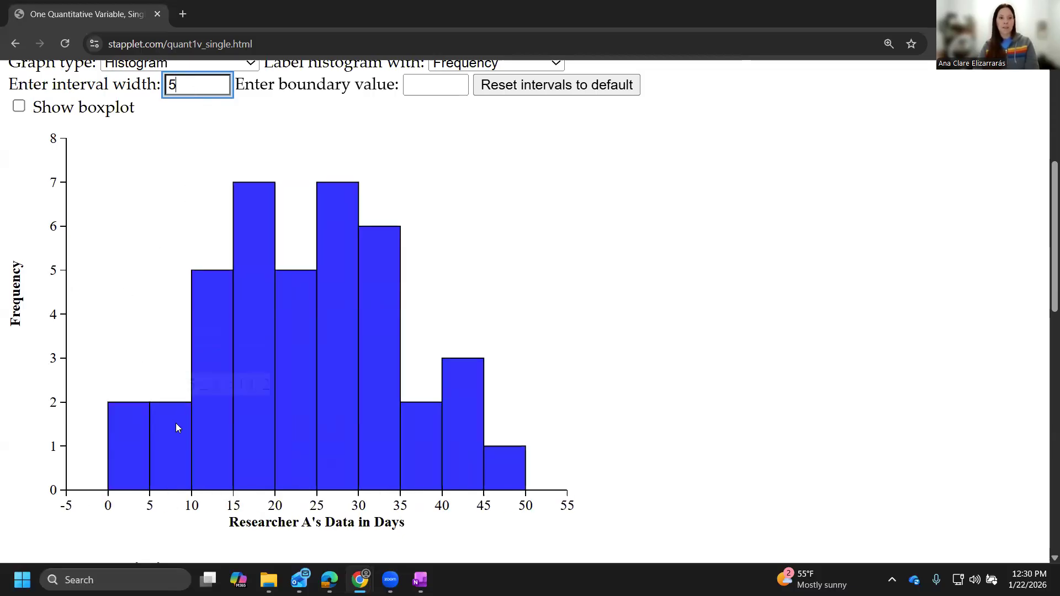
mouse_move(127, 429)
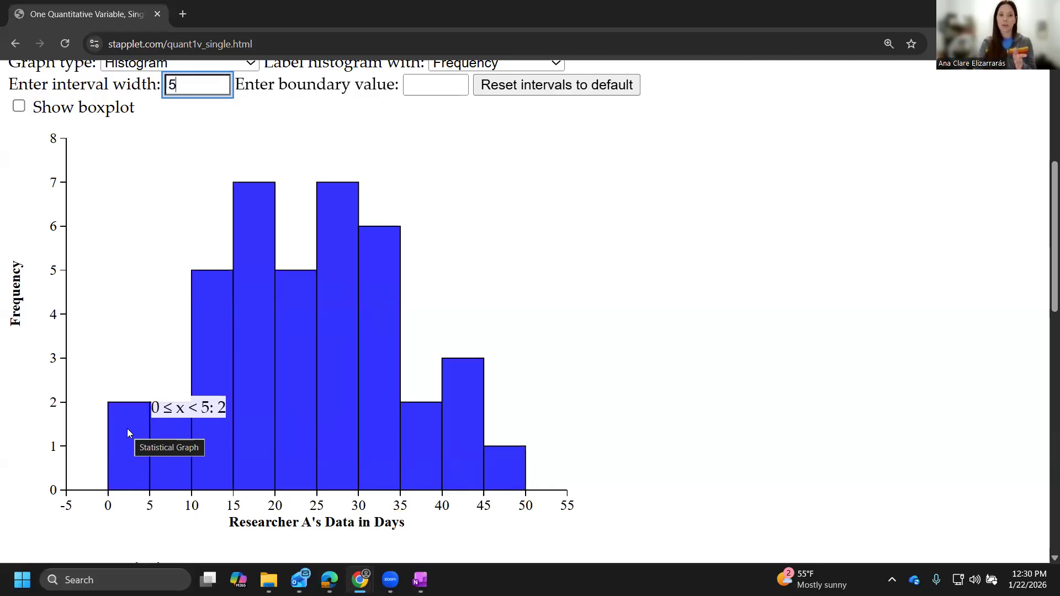
mouse_move(160, 436)
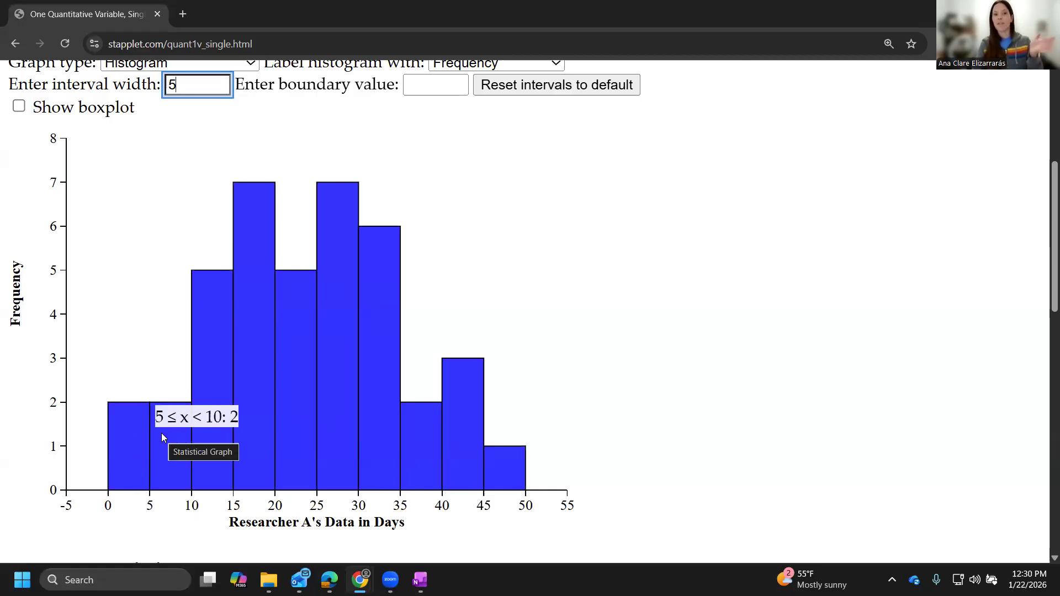
mouse_move(204, 381)
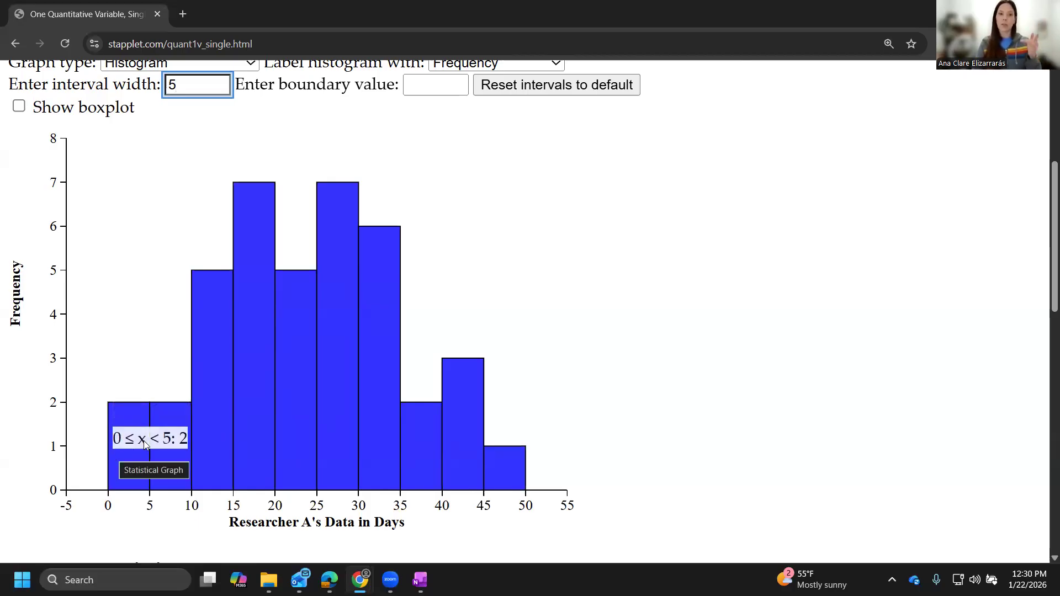
mouse_move(262, 287)
mouse_move(194, 295)
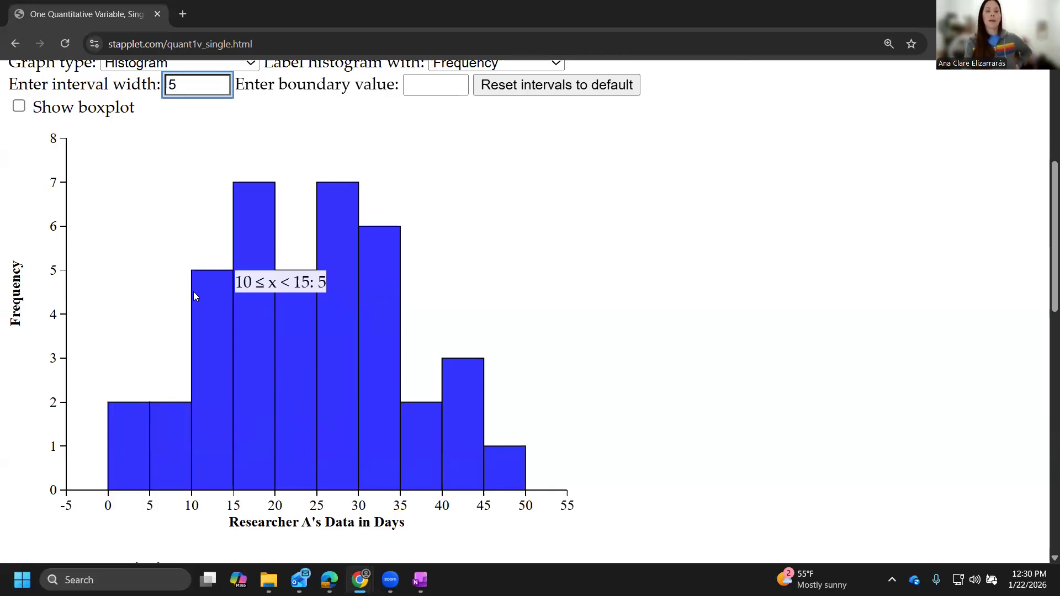
Label the histogram with relative frequency and review the graph and summary statistics.
scroll(193, 292, up, 1)
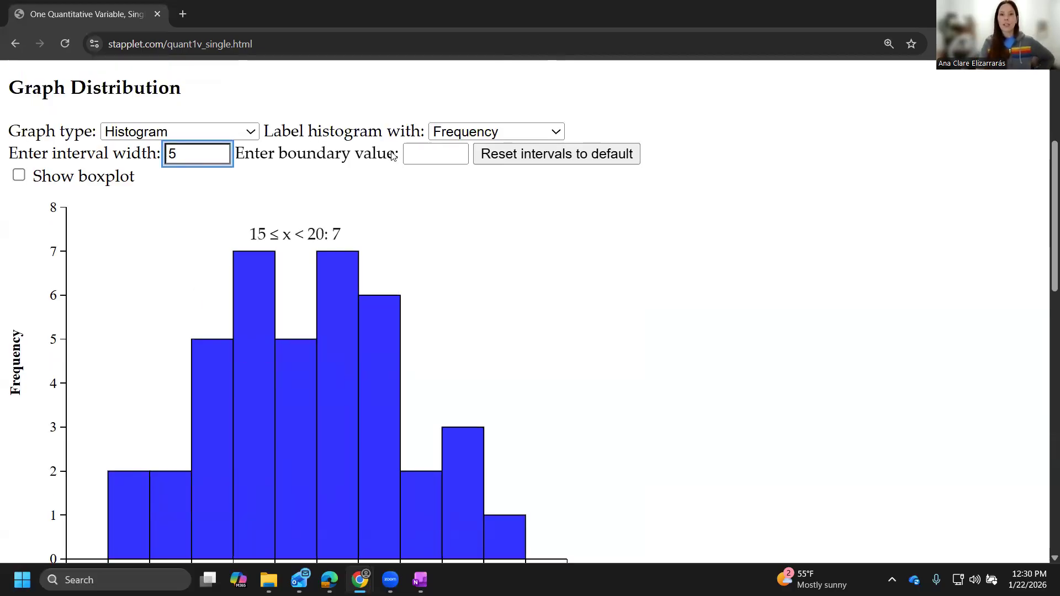
click(456, 132)
click(462, 172)
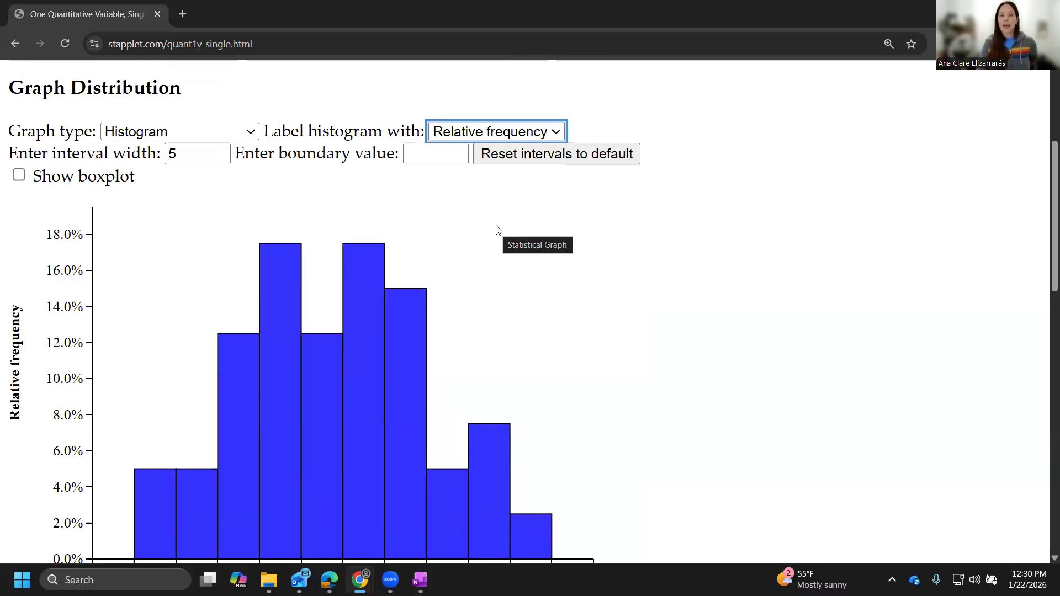
scroll(497, 230, down, 1)
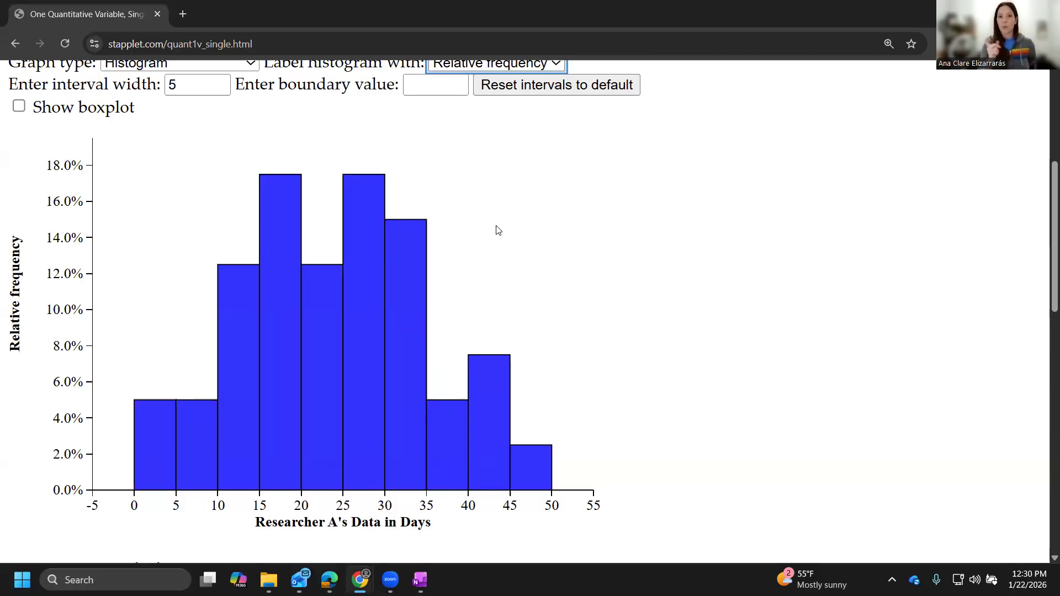
scroll(497, 226, down, 10)
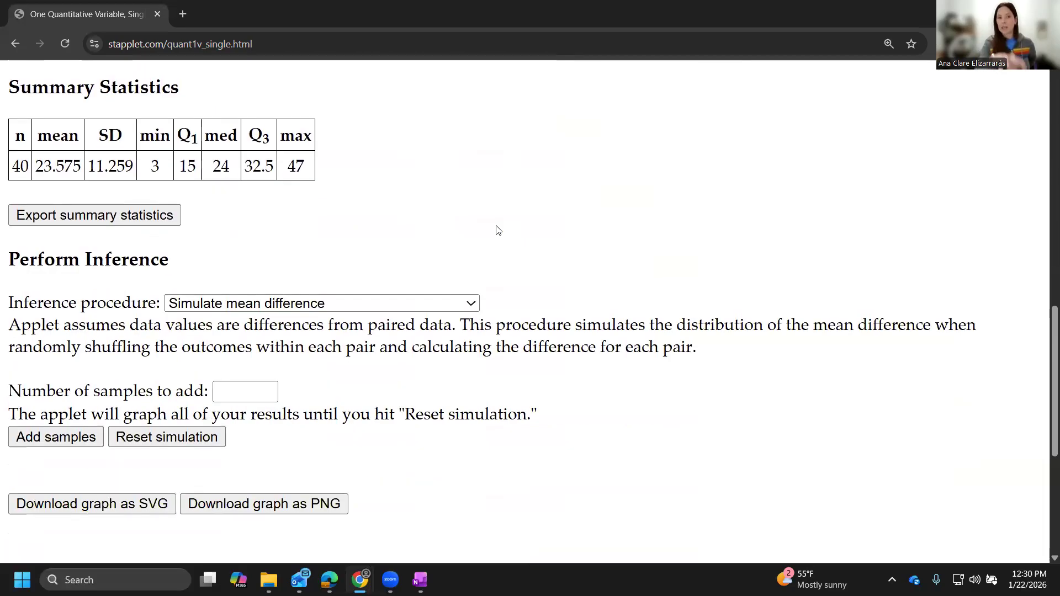
scroll(497, 227, up, 8)
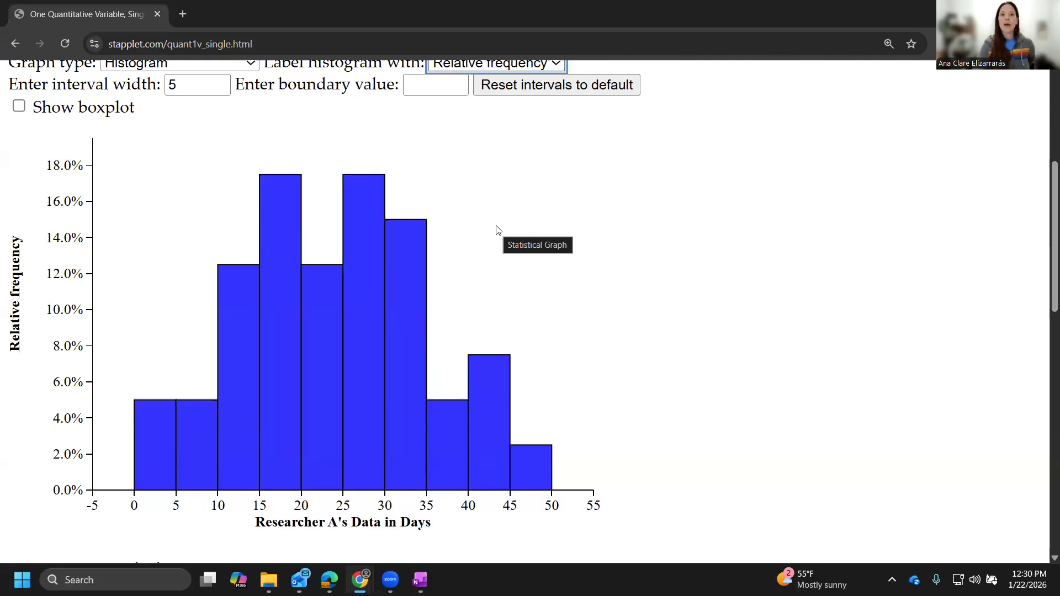
Reopen the data inputs, insert the value 12 after 37 in the data list, and rerun the analysis.
scroll(496, 230, up, 1)
scroll(239, 140, up, 1)
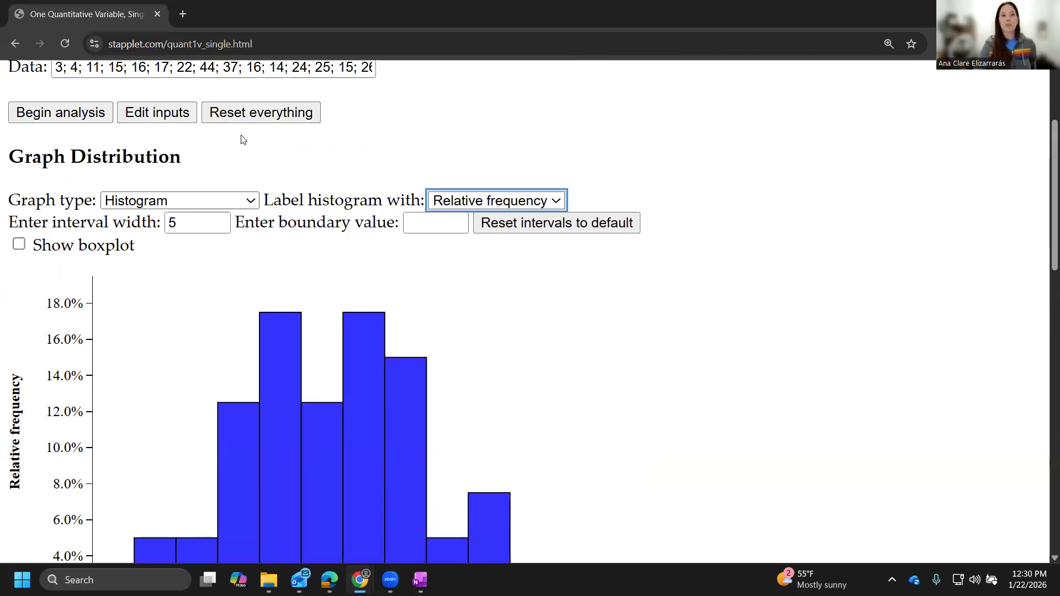
click(186, 117)
click(250, 100)
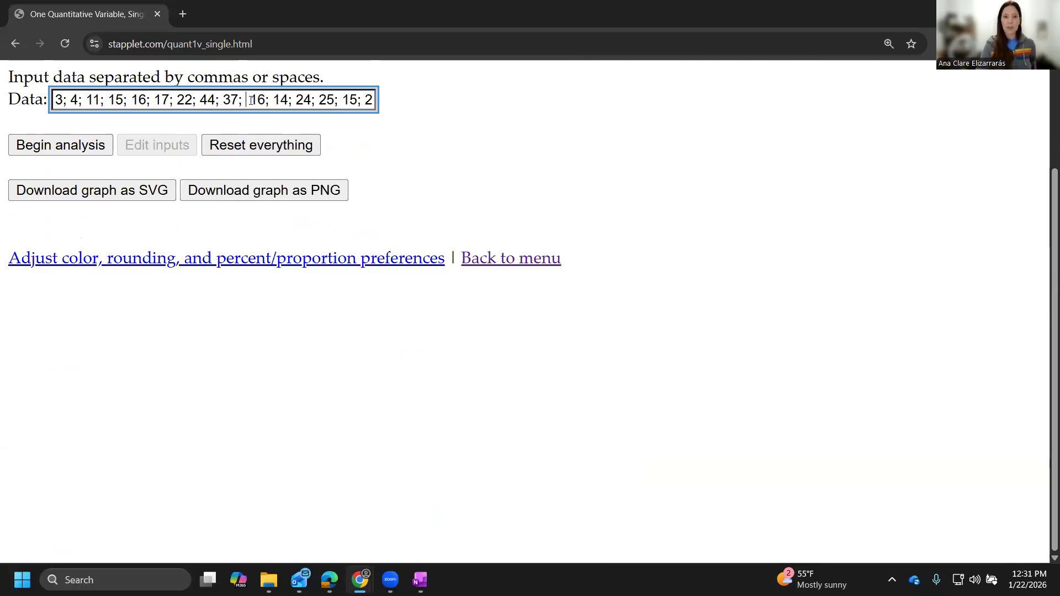
text(12; 1)
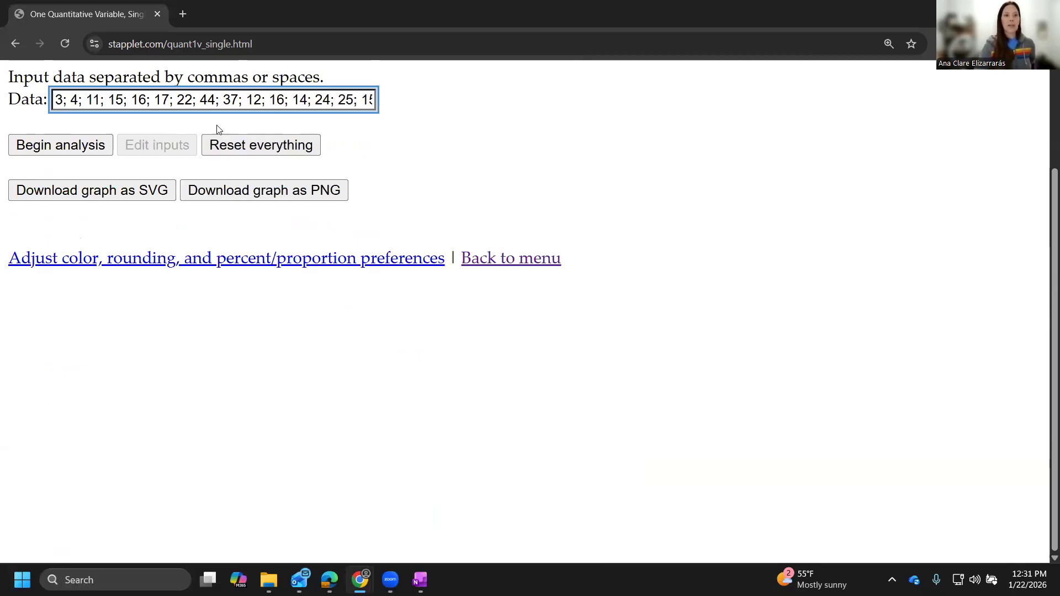
click(87, 155)
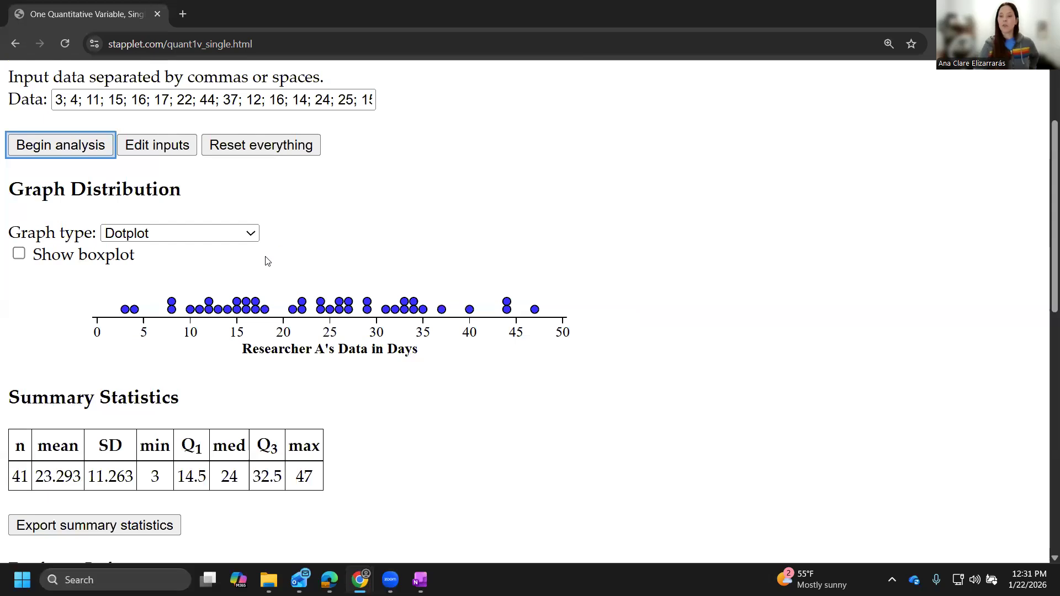
mouse_move(391, 580)
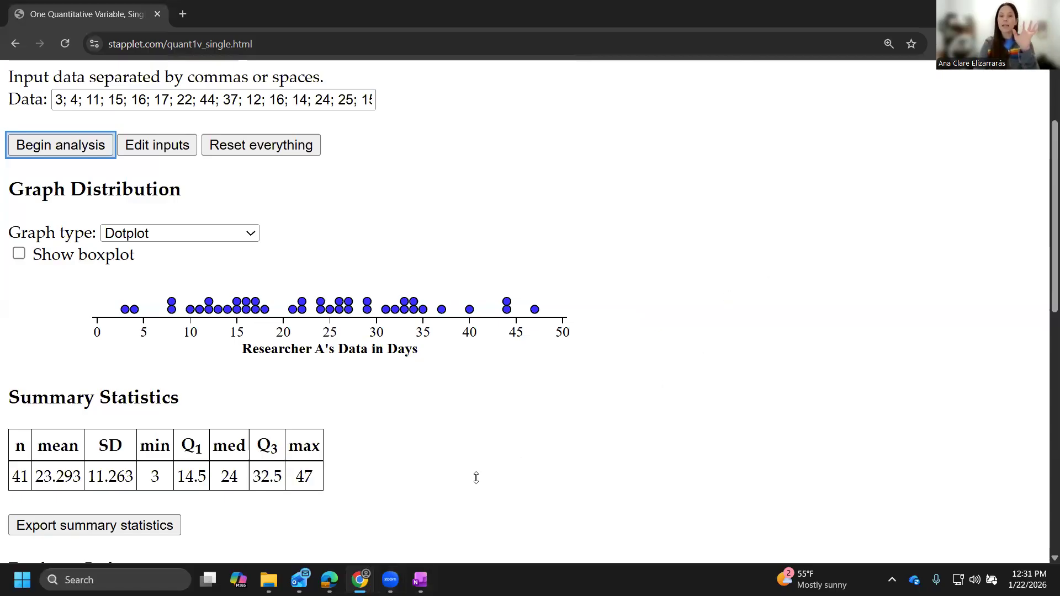
click(421, 516)
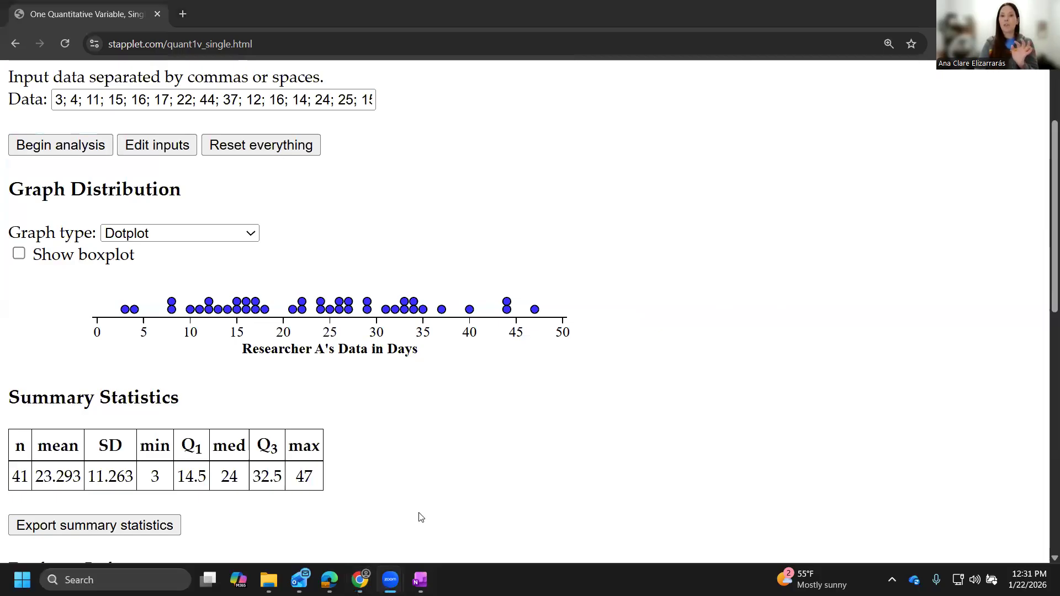